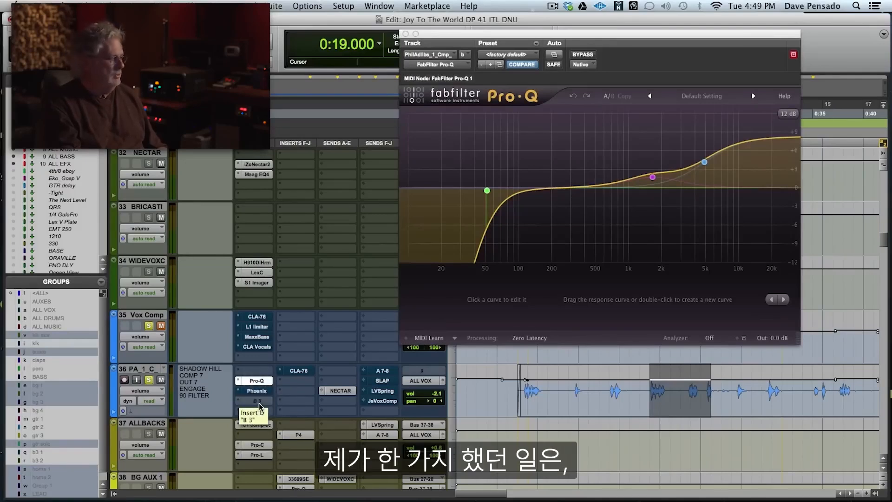
Enable the B 3 insert on vocal track 36 and bring up the Phoenix tape emulation plug-in from the same track.
{"action": "left_click", "coordinate": [260, 405], "text": "ctrl+super"}
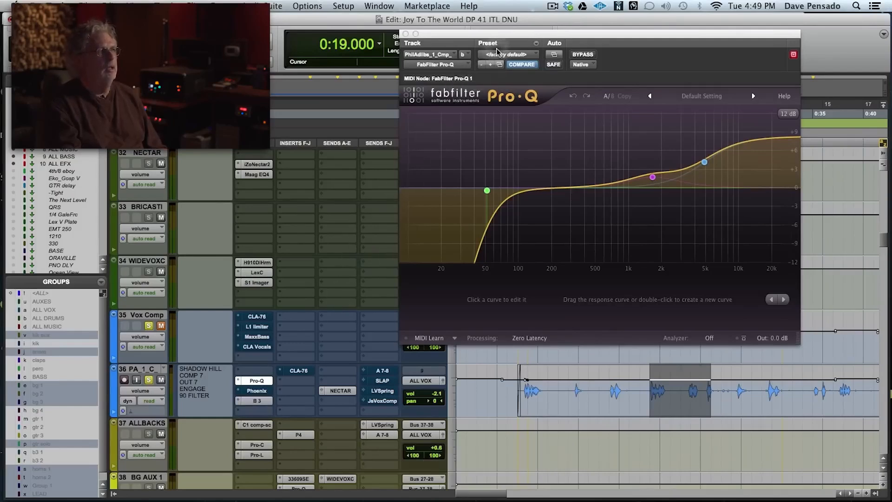
{"action": "left_click_drag", "start_coordinate": [495, 39], "coordinate": [498, 6]}
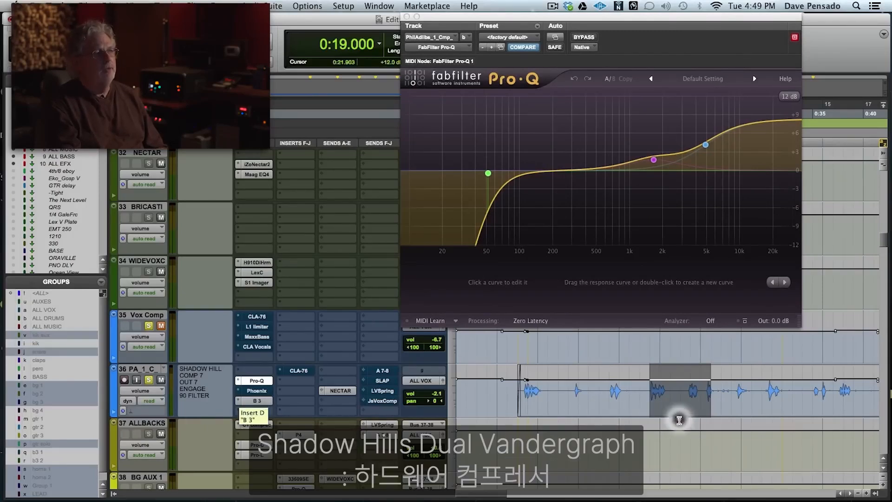
{"action": "left_click", "coordinate": [256, 391]}
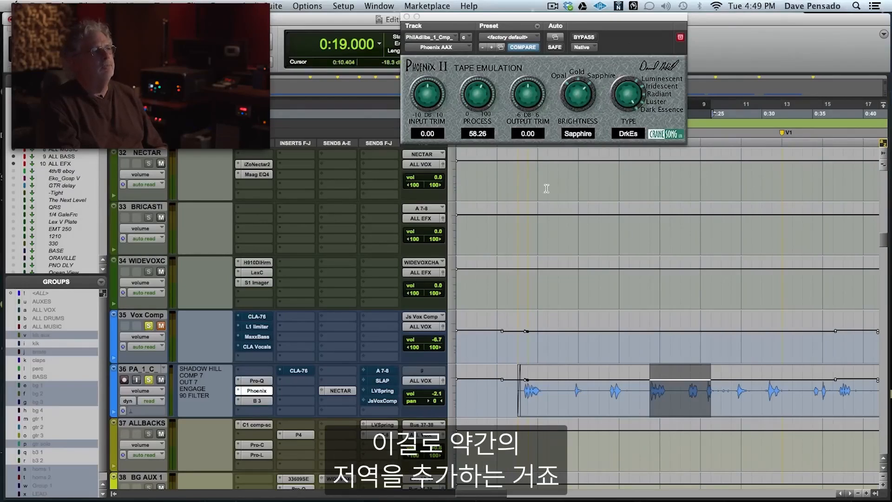
Audition the vocal, shorten the playback selection on track 36 to 0:19.000–0:21.000, and restart playback.
{"action": "key", "text": "space"}
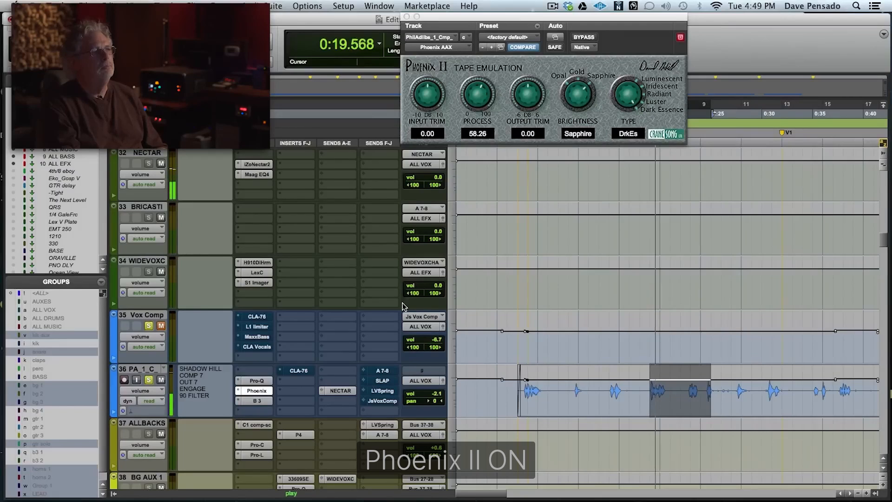
{"action": "key", "text": "space"}
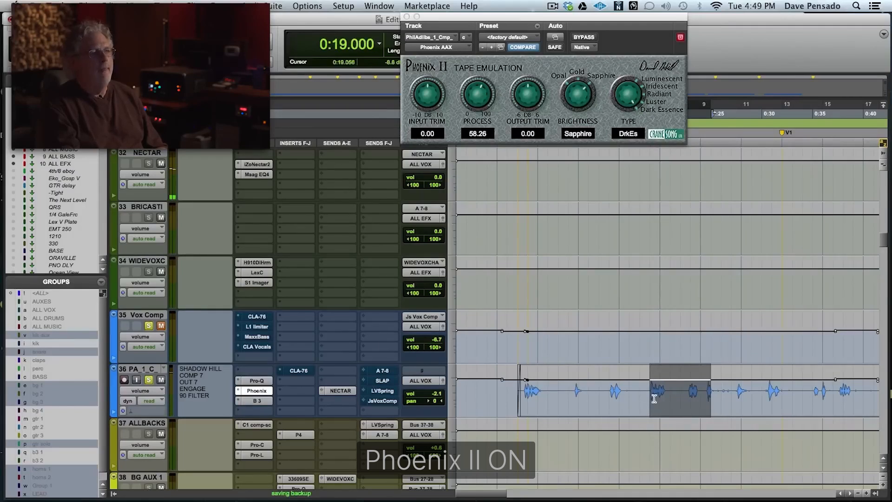
{"action": "left_click_drag", "start_coordinate": [652, 392], "coordinate": [670, 395]}
{"action": "key", "text": "space"}
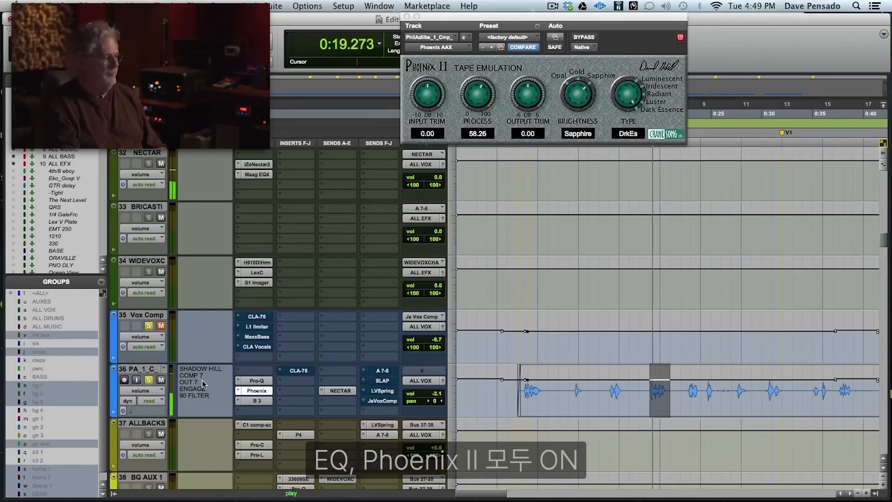
Compare the vocal on track 36 with Pro-Q and Phoenix bypassed and re-enabled, and reopen the Pro-Q equalizer.
{"action": "left_click", "coordinate": [256, 381], "text": "super"}
{"action": "left_click", "coordinate": [254, 390], "text": "super"}
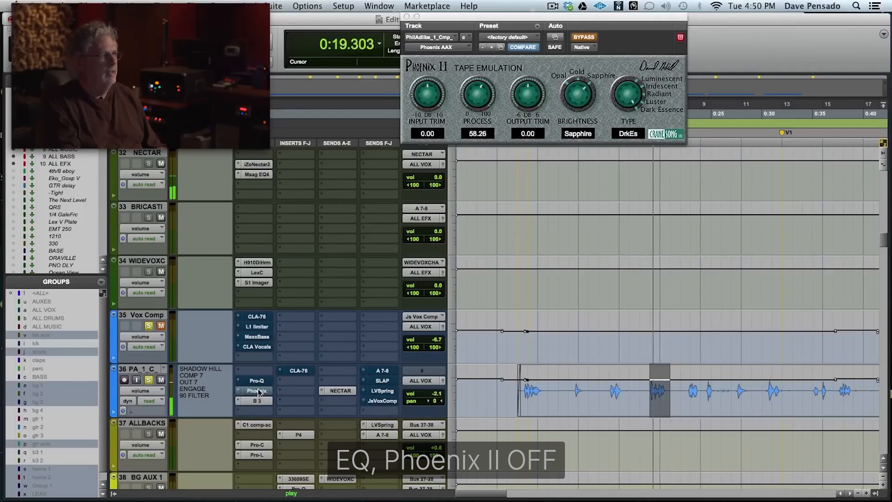
{"action": "left_click", "coordinate": [257, 391], "text": "super"}
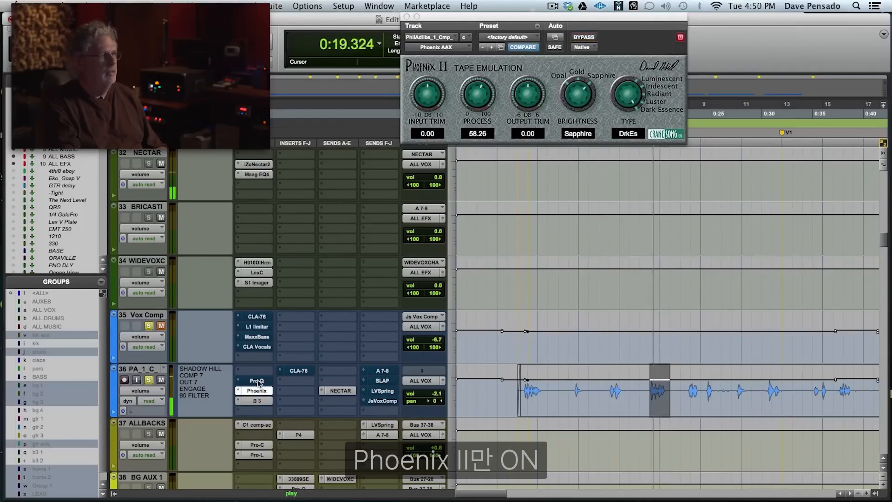
{"action": "left_click", "coordinate": [258, 381], "text": "super"}
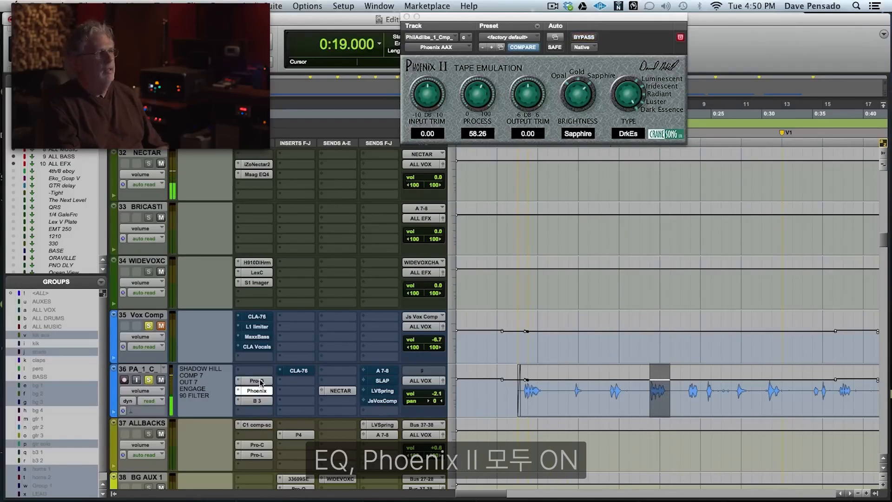
{"action": "left_click", "coordinate": [258, 381]}
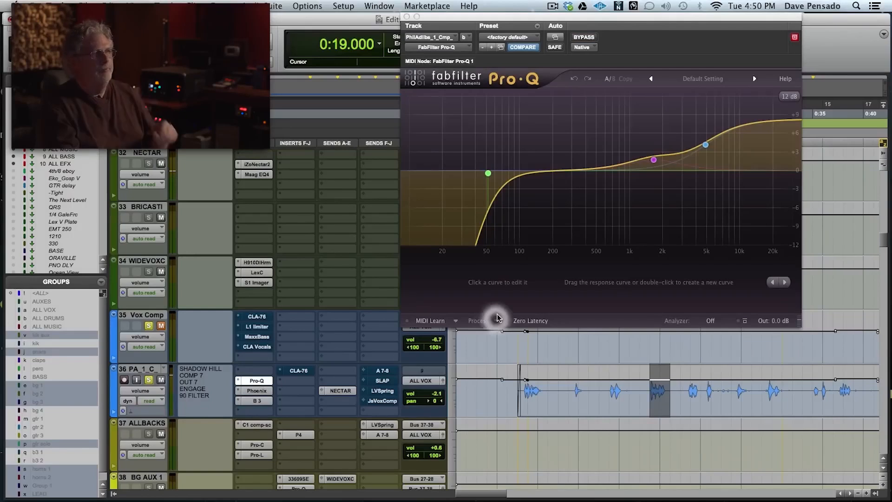
{"action": "mouse_move", "coordinate": [654, 162]}
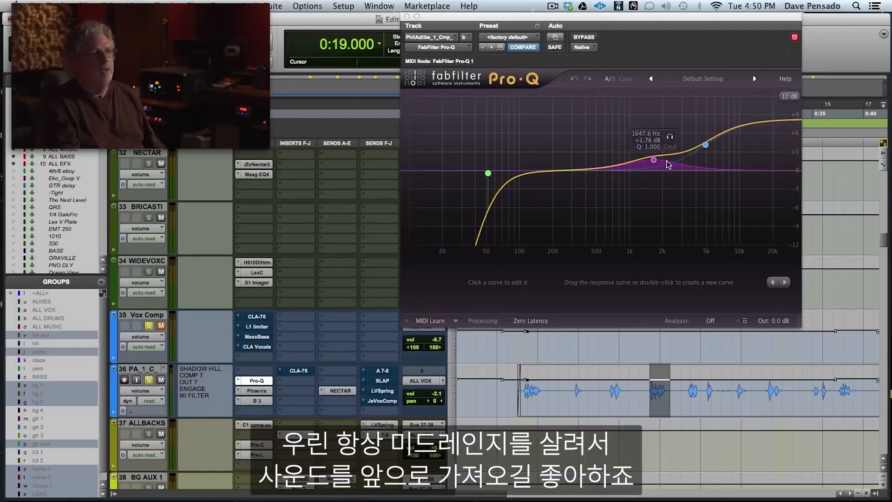
Enable and open the CLA-76 compressor insert on track 36, and compare the vocal with it bypassed and active.
{"action": "left_click", "coordinate": [296, 372]}
{"action": "left_click", "coordinate": [296, 371]}
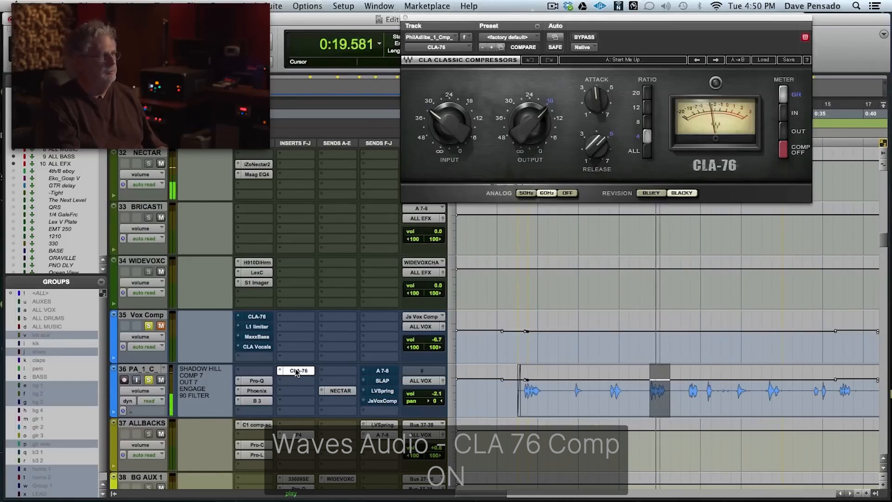
{"action": "left_click", "coordinate": [295, 370], "text": "super"}
{"action": "left_click", "coordinate": [296, 371], "text": "super"}
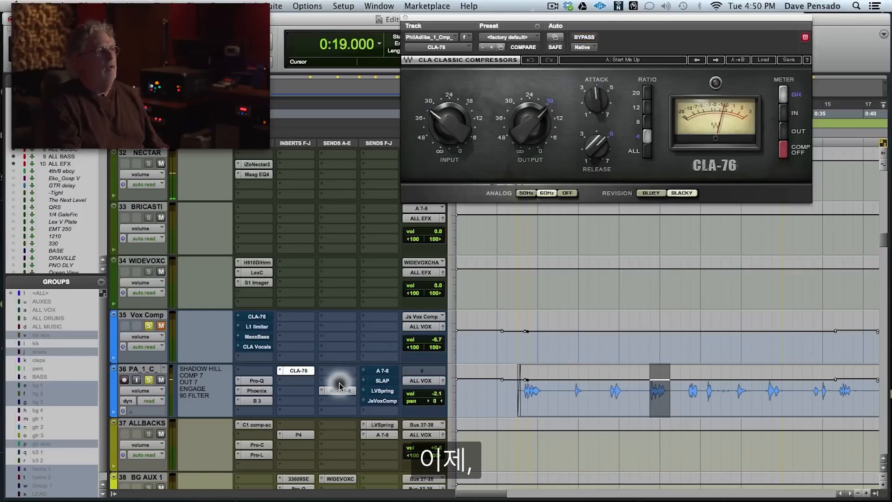
Enable the A 7-8, SLAP, LVSpring and JsVoxComp sends on track 36 and audition the vocal with them.
{"action": "left_click", "coordinate": [381, 378], "text": "super"}
{"action": "left_click", "coordinate": [382, 371], "text": "super"}
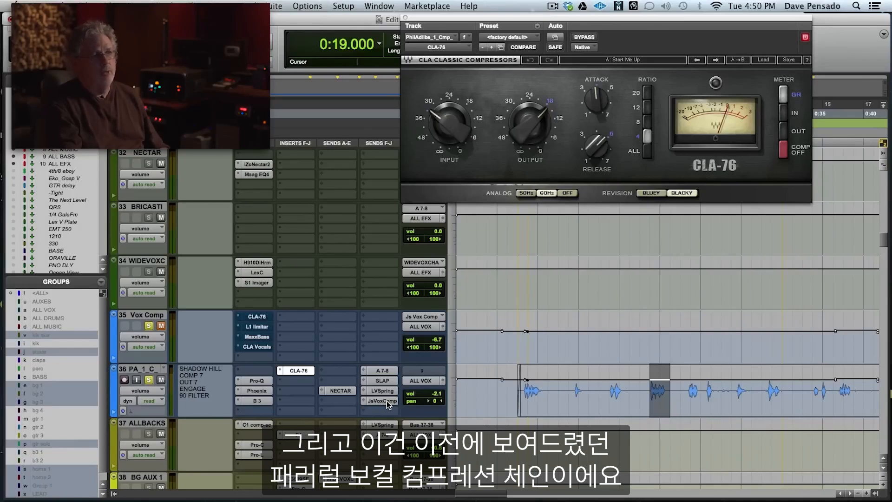
{"action": "key", "text": "space"}
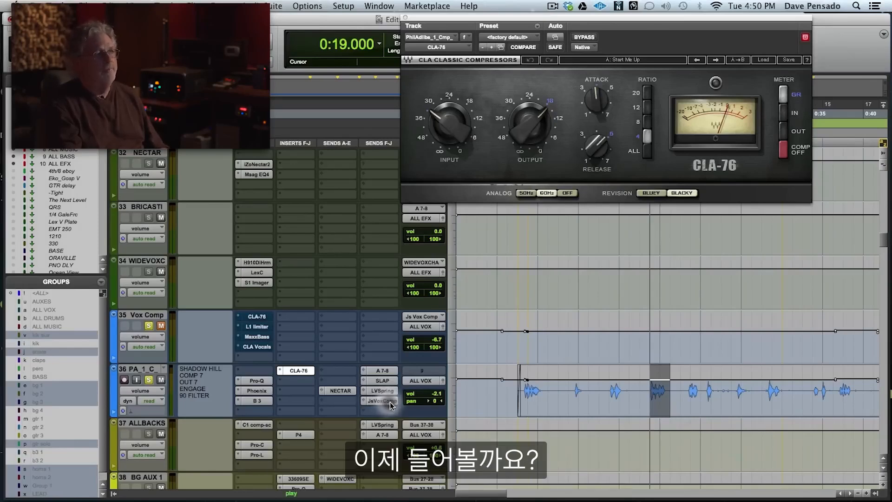
{"action": "key", "text": "space"}
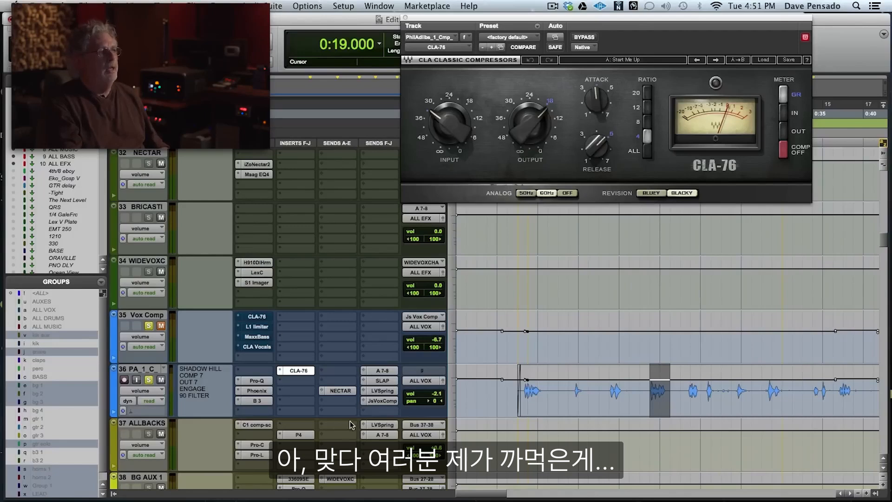
Compare the vocal during playback with track 36's NECTAR send muted and unmuted.
{"action": "left_click", "coordinate": [340, 391], "text": "ctrl+super"}
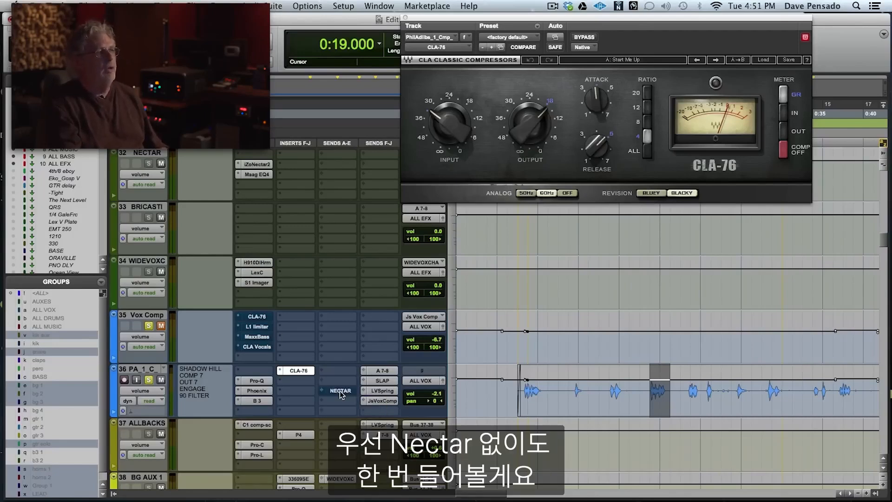
{"action": "key", "text": "space"}
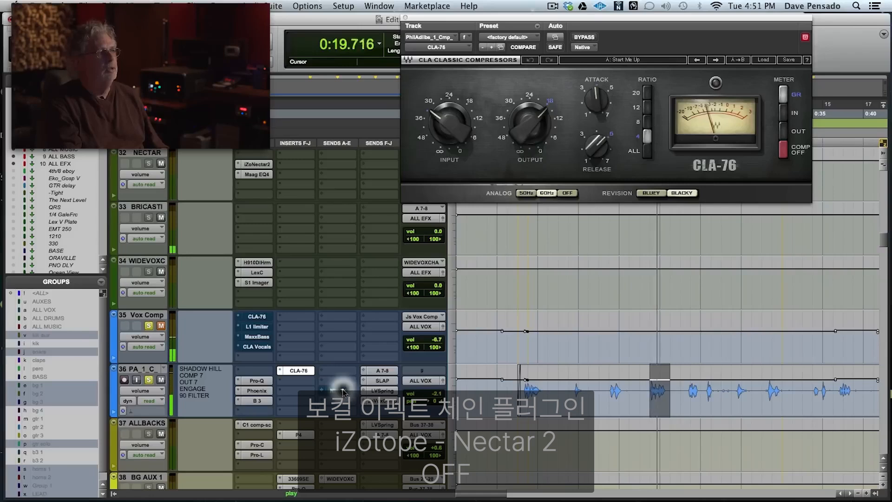
{"action": "left_click", "coordinate": [343, 391], "text": "ctrl+super"}
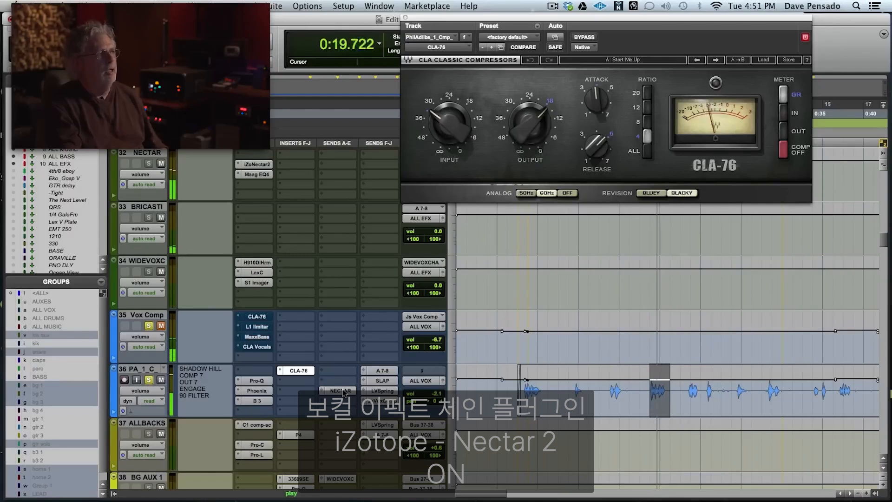
{"action": "left_click", "coordinate": [342, 390], "text": "ctrl+super"}
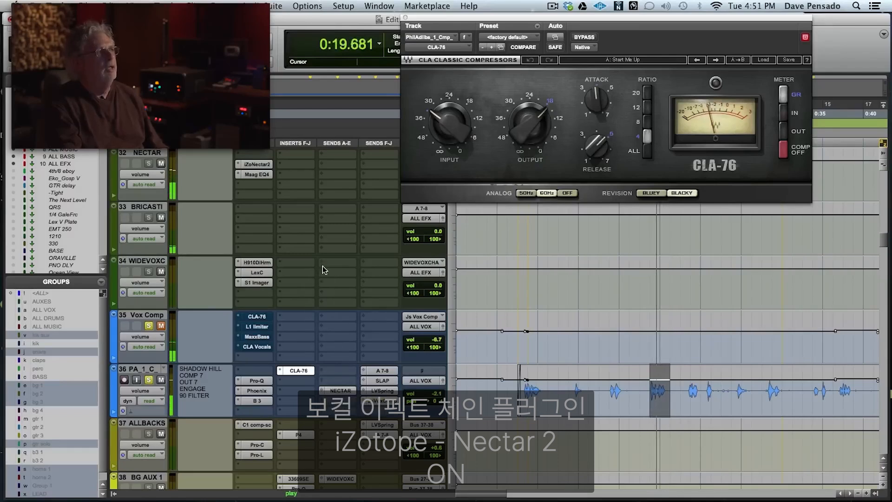
{"action": "key", "text": "space"}
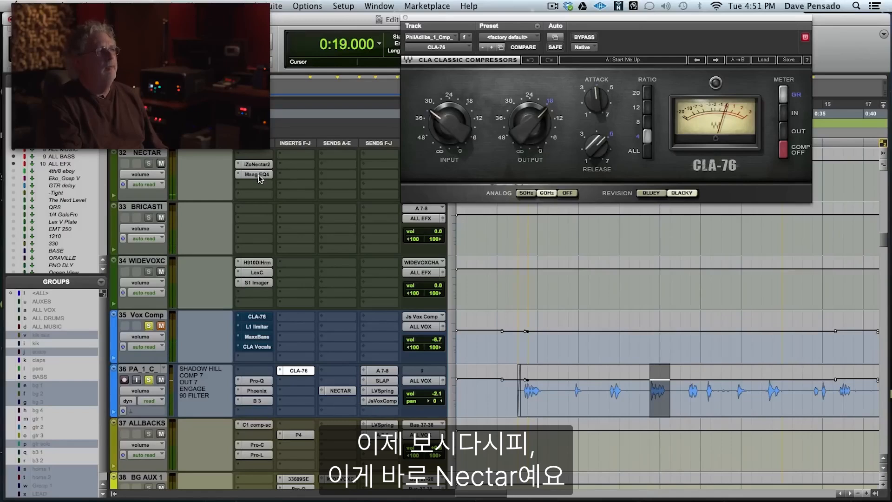
Review the De-Esser, Saturation, Compressors, EQ, Reverb, Delay and FX modules of iZotope Nectar 2 on the NECTAR track, and close the plug-in.
{"action": "left_click", "coordinate": [261, 164]}
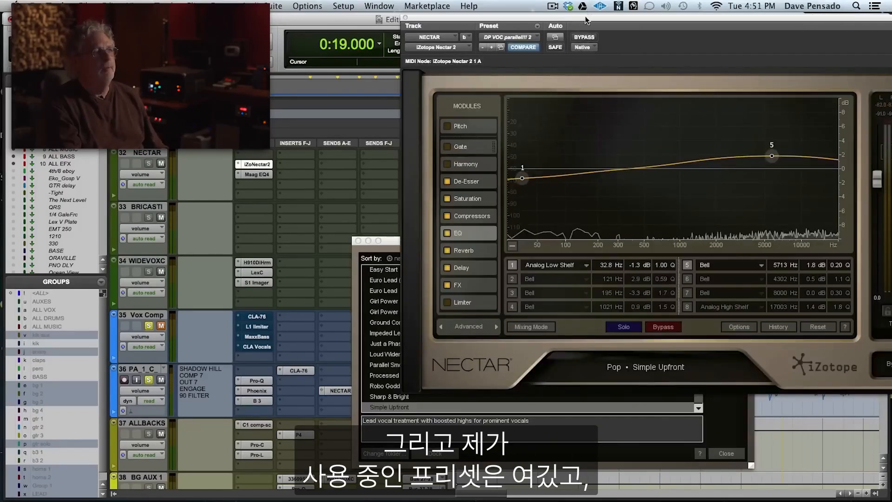
{"action": "left_click_drag", "start_coordinate": [587, 21], "coordinate": [449, 61]}
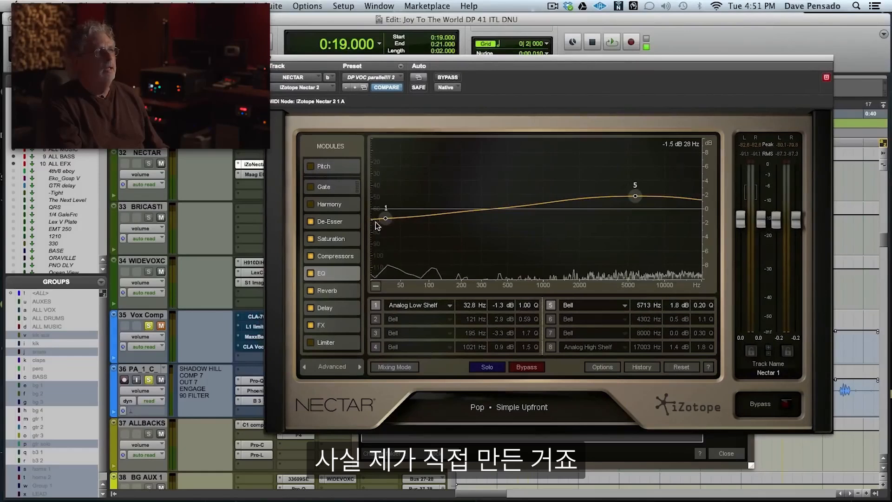
{"action": "left_click", "coordinate": [335, 222]}
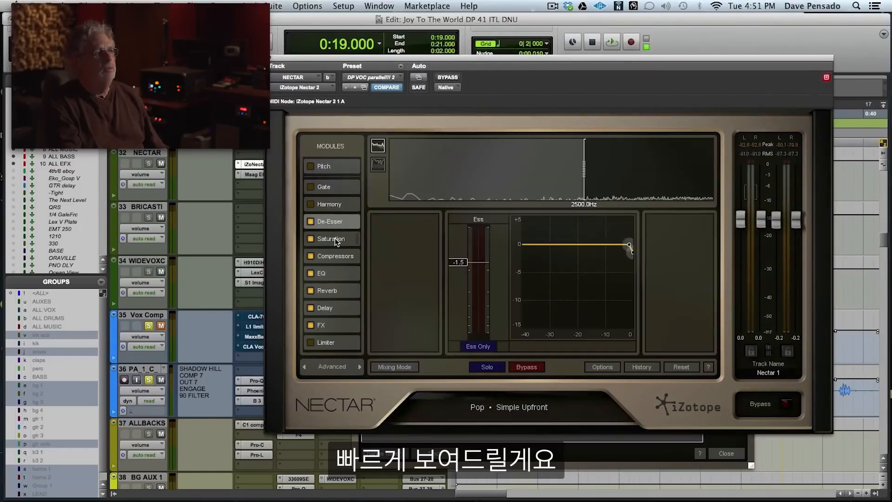
{"action": "left_click", "coordinate": [335, 239]}
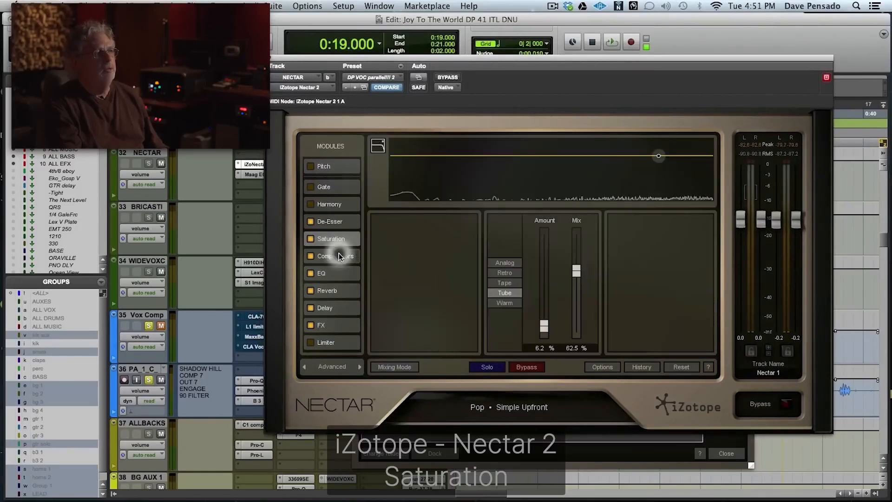
{"action": "left_click", "coordinate": [340, 257]}
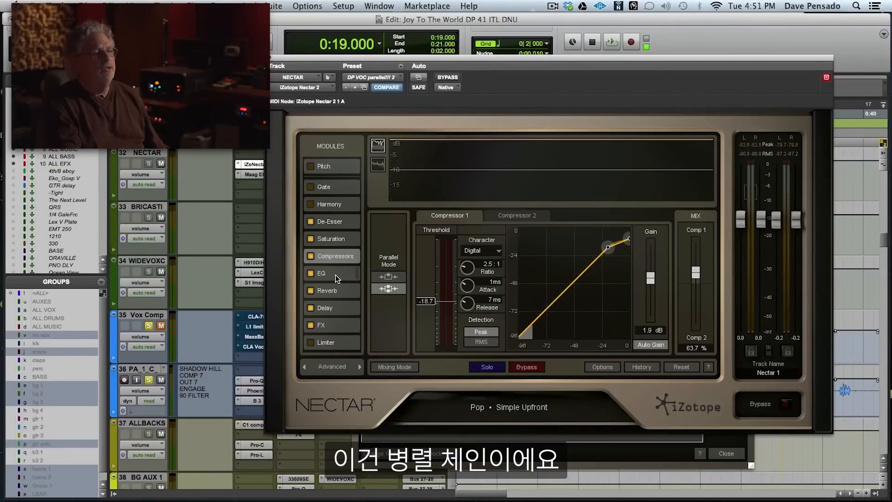
{"action": "left_click", "coordinate": [335, 275]}
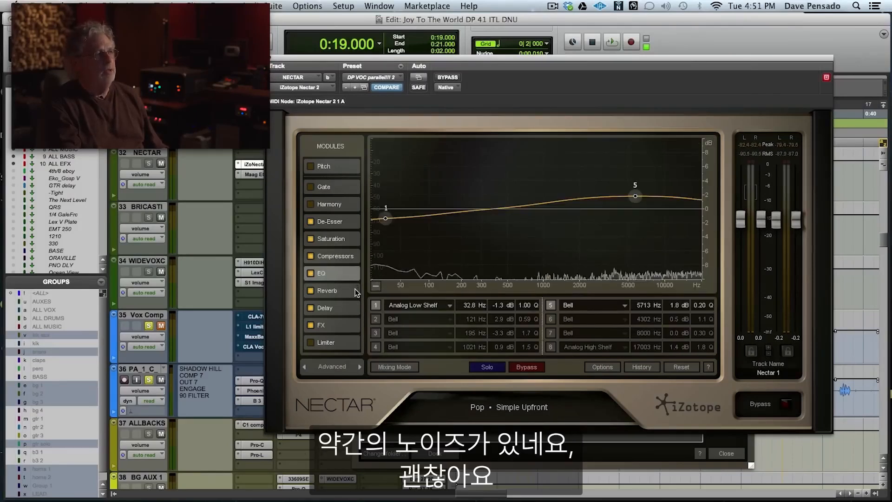
{"action": "left_click", "coordinate": [344, 292]}
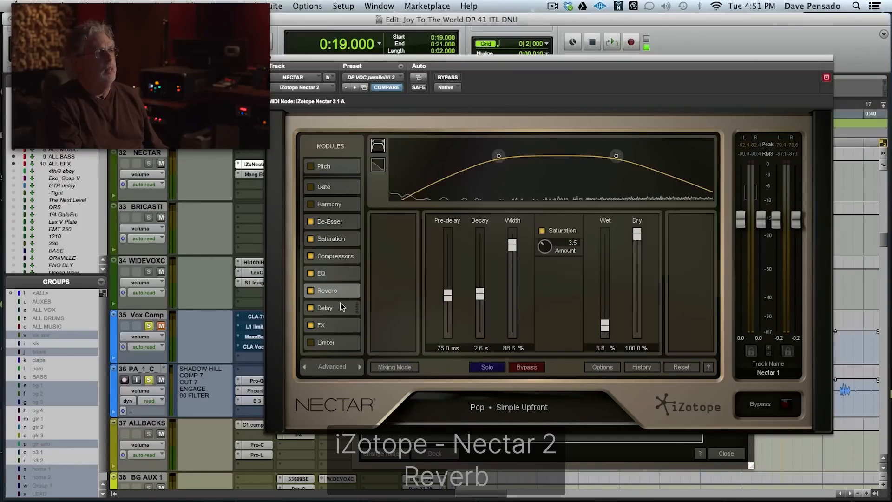
{"action": "left_click", "coordinate": [340, 308]}
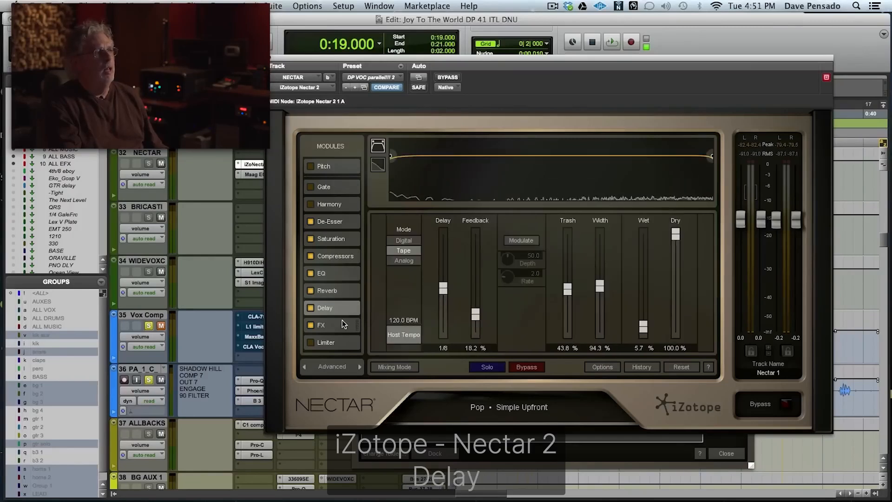
{"action": "left_click", "coordinate": [342, 321]}
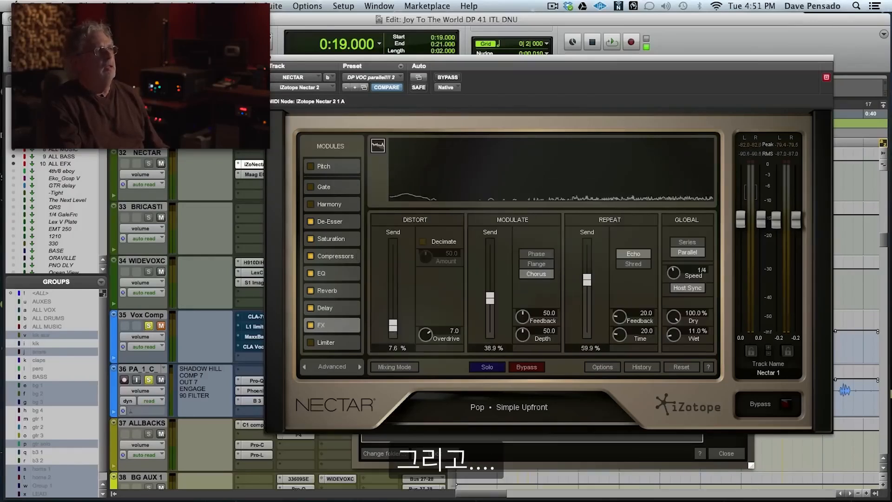
{"action": "left_click", "coordinate": [269, 58]}
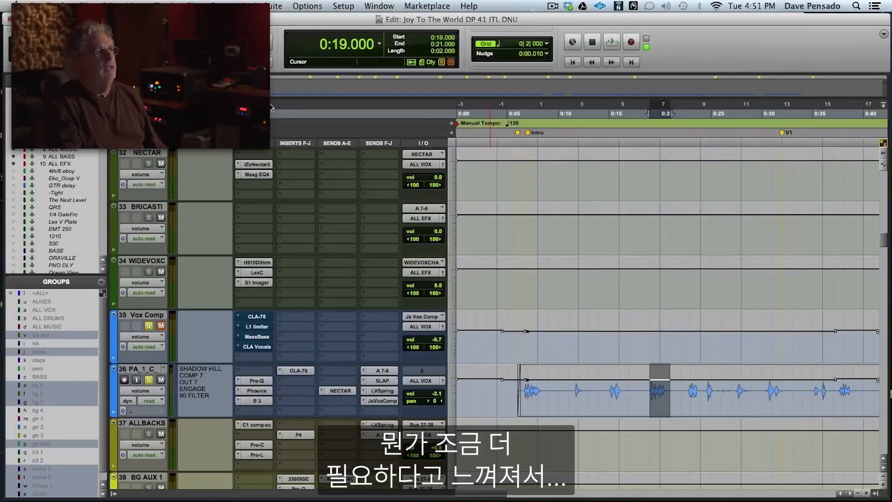
Inspect the Maag EQ4 settings on the NECTAR track and close the plug-in.
{"action": "left_click", "coordinate": [258, 175]}
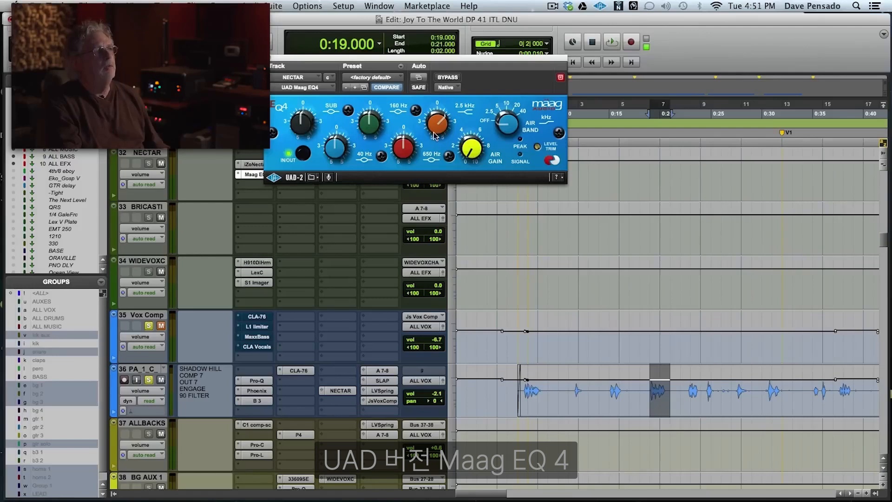
{"action": "left_click", "coordinate": [268, 59]}
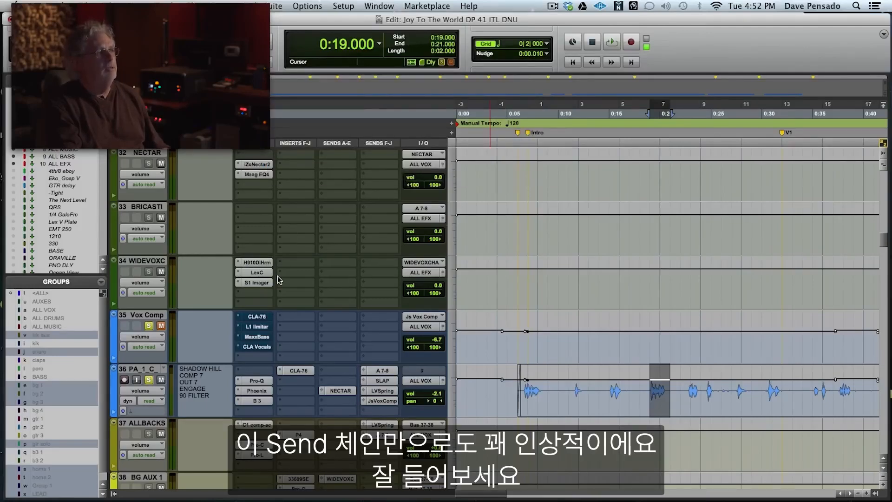
Compare the looped vocal during playback with the NECTAR track unmuted and muted.
{"action": "key", "text": "space"}
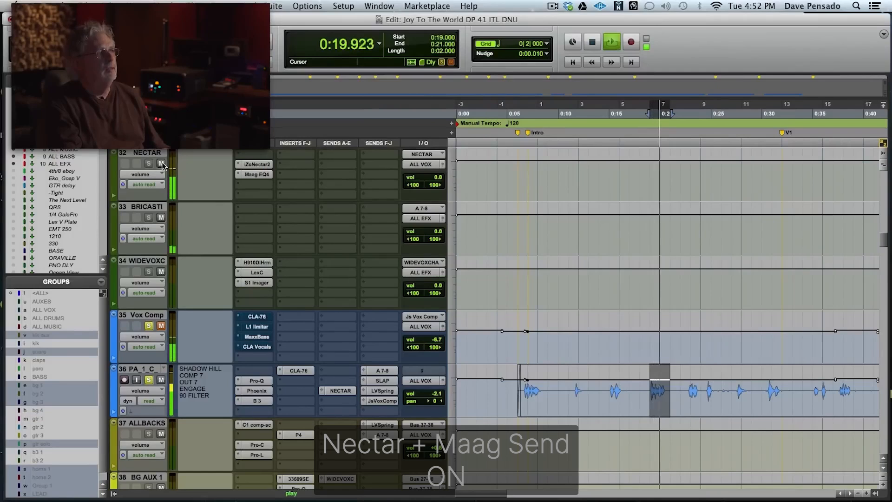
{"action": "left_click", "coordinate": [161, 164]}
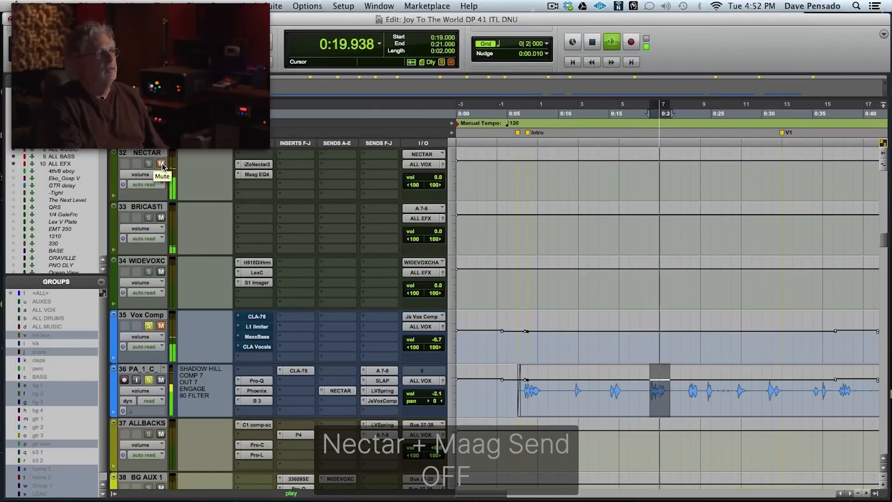
{"action": "scroll", "coordinate": [162, 166], "scroll_direction": "down", "scroll_amount": 2}
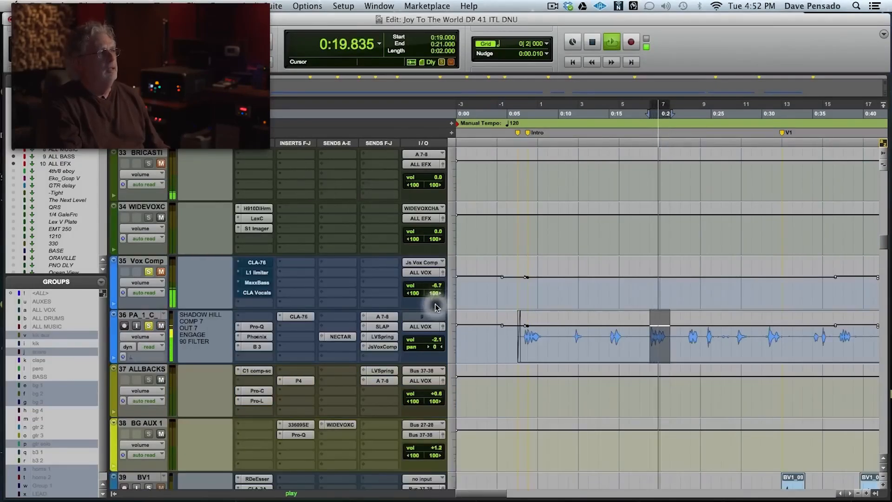
{"action": "key", "text": "space"}
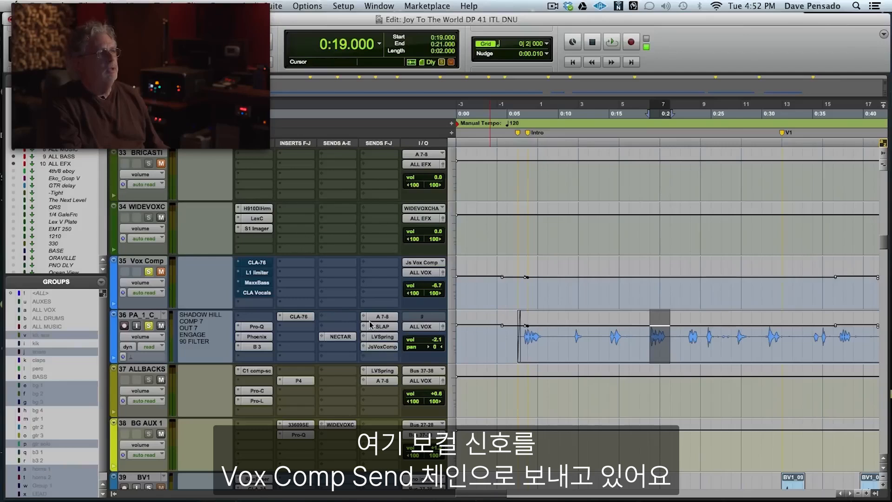
Unmute the Vox Comp track after a short audition and inspect its CLA-76 and L1 limiter settings.
{"action": "key", "text": "space"}
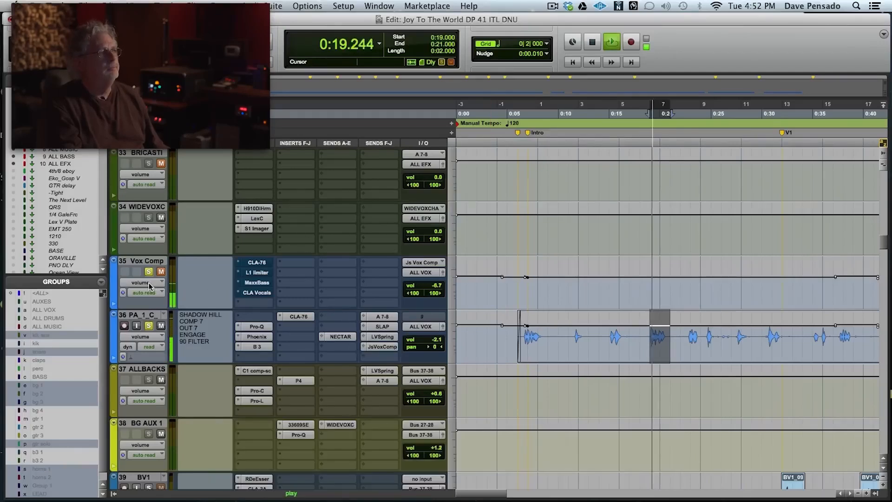
{"action": "key", "text": "space"}
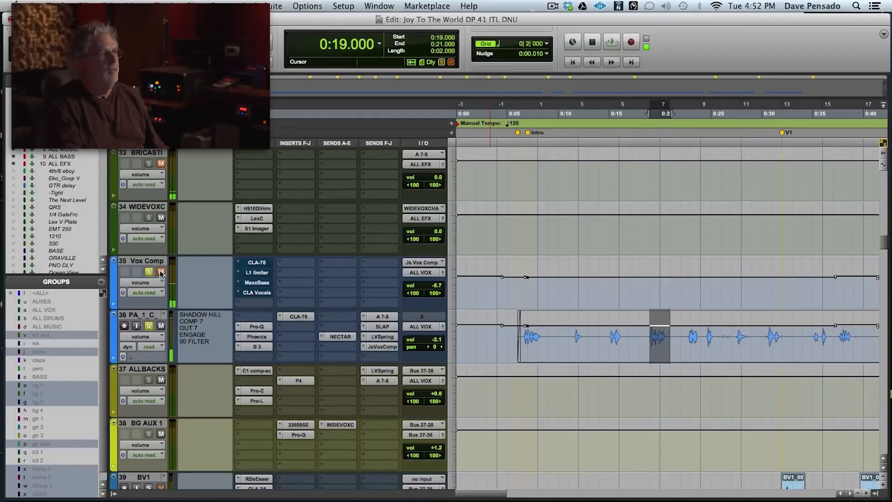
{"action": "left_click", "coordinate": [253, 263]}
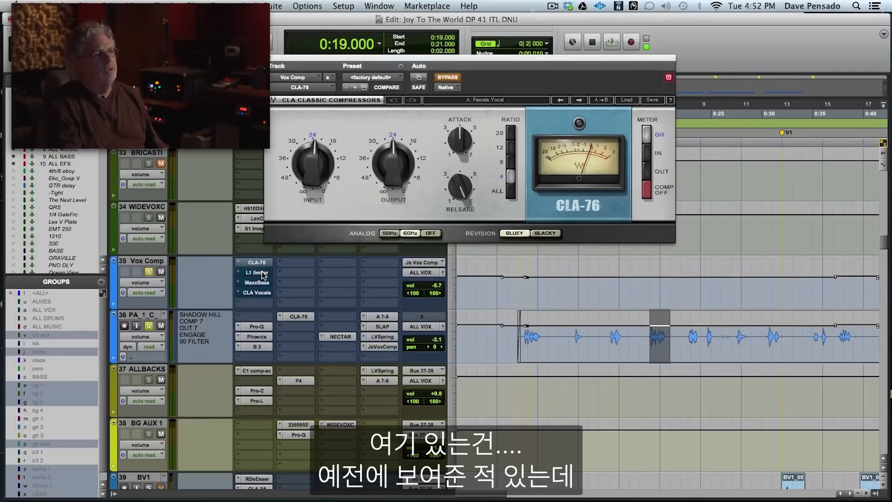
{"action": "left_click", "coordinate": [261, 273]}
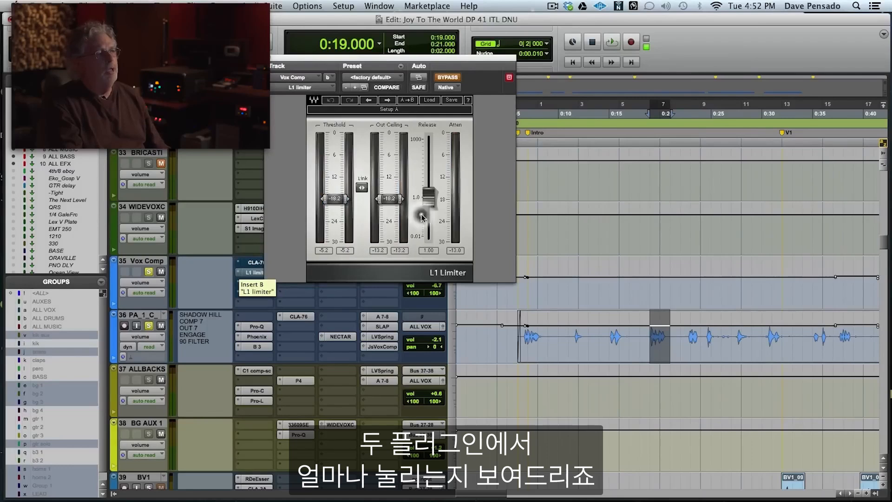
{"action": "left_click", "coordinate": [255, 263]}
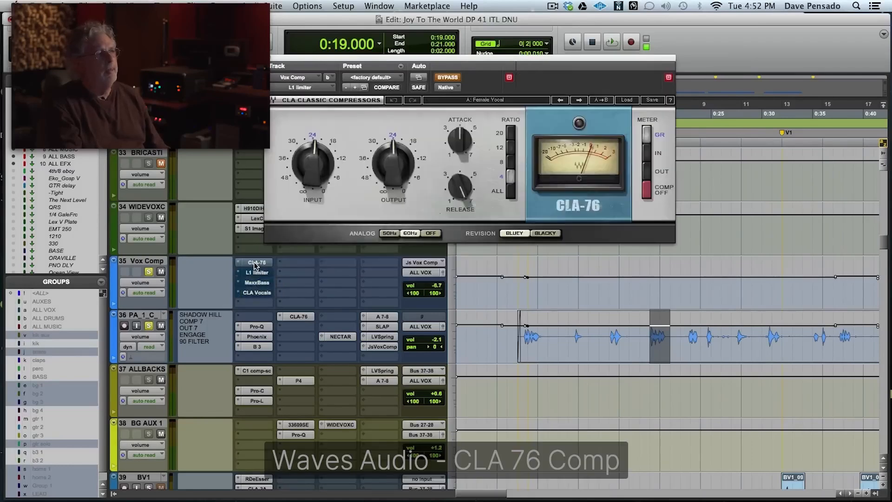
Take the CLA-76 and L1 limiter on Vox Comp out of bypass and check their gain reduction during playback.
{"action": "key", "text": "space"}
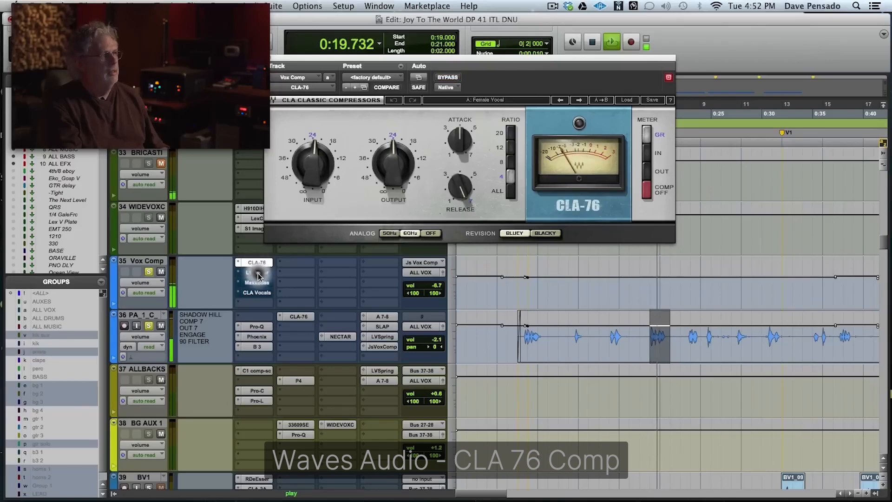
{"action": "left_click", "coordinate": [259, 275]}
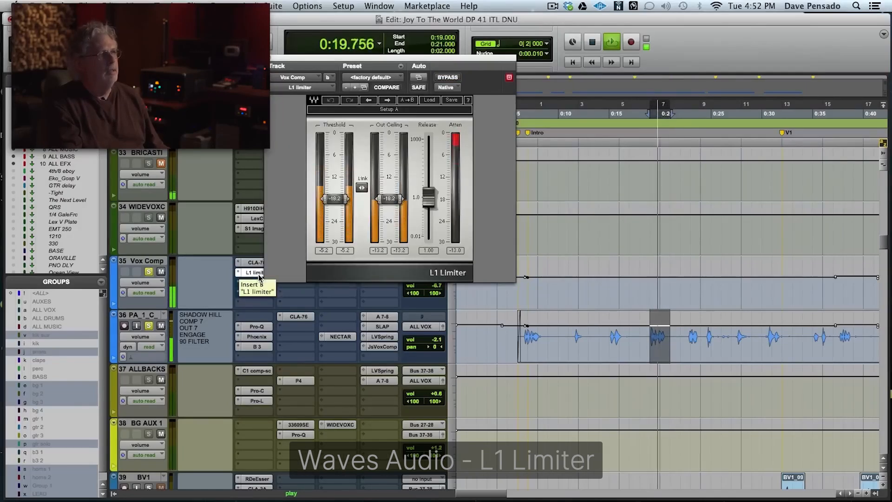
{"action": "key", "text": "space"}
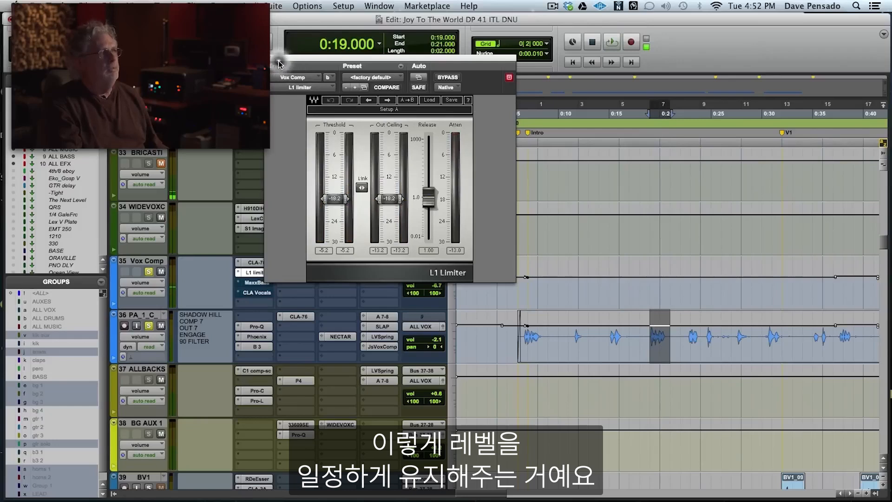
Activate and open CLA Vocals on the Vox Comp track, moving its window clear of the track's inserts and sends.
{"action": "left_click_drag", "start_coordinate": [286, 61], "coordinate": [392, 56]}
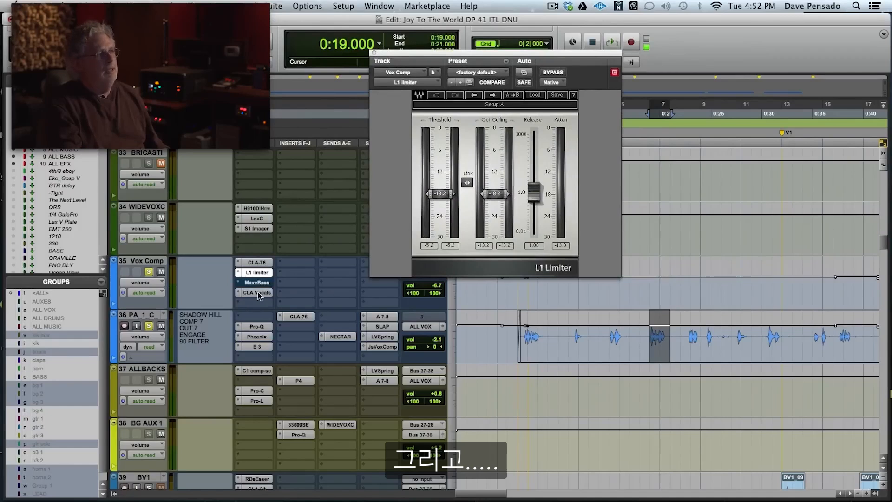
{"action": "left_click", "coordinate": [258, 292]}
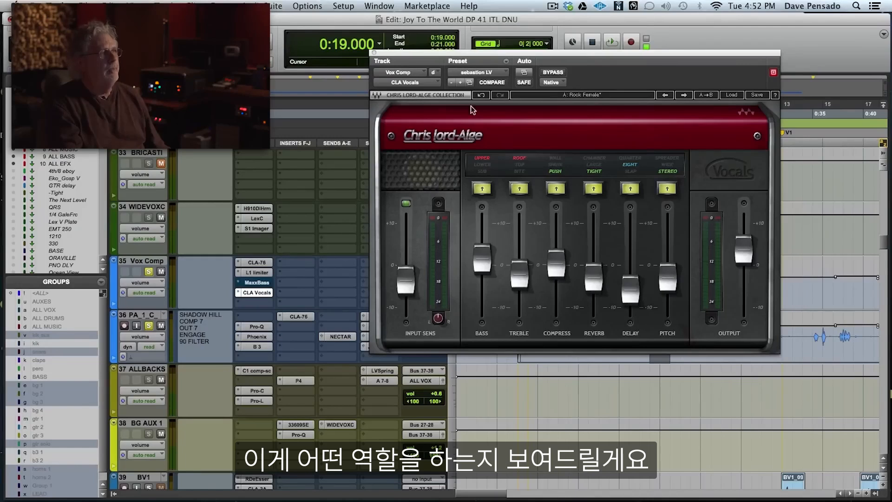
{"action": "left_click_drag", "start_coordinate": [454, 54], "coordinate": [594, 97]}
Compare the vocal during playback with the Vox Comp track unmuted and muted, leaving it unmuted.
{"action": "key", "text": "space"}
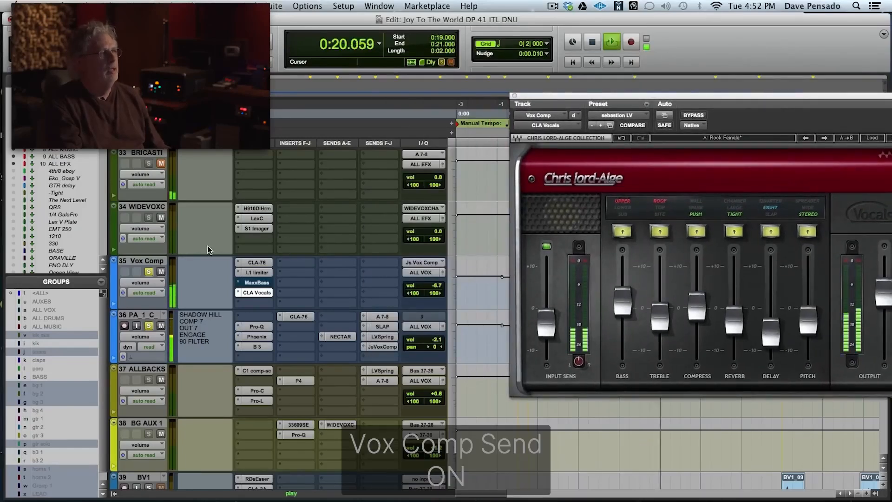
{"action": "left_click", "coordinate": [160, 273]}
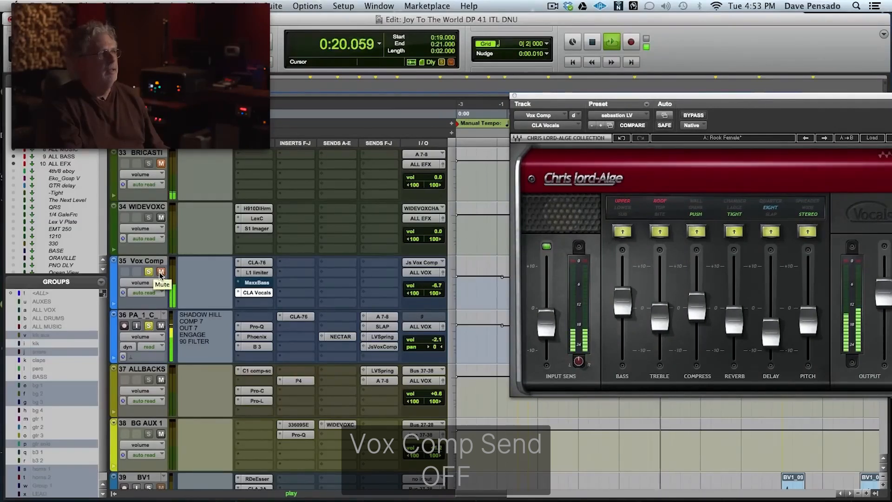
{"action": "left_click", "coordinate": [161, 273]}
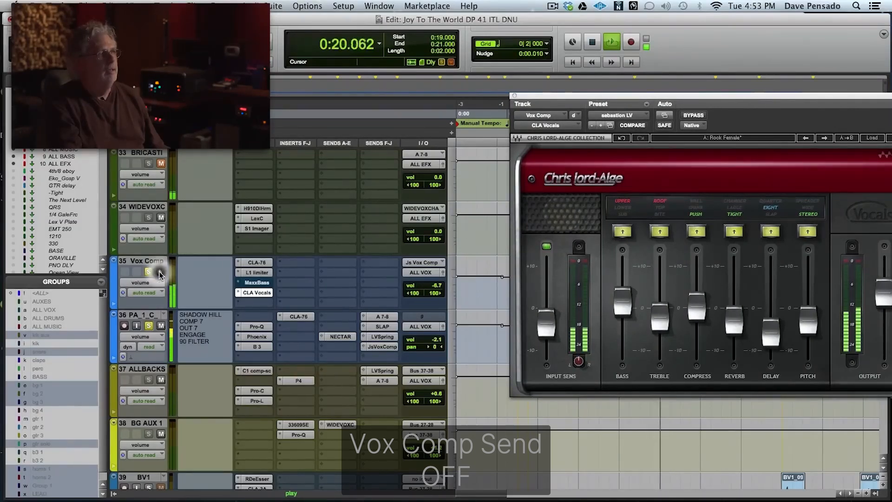
{"action": "key", "text": "space"}
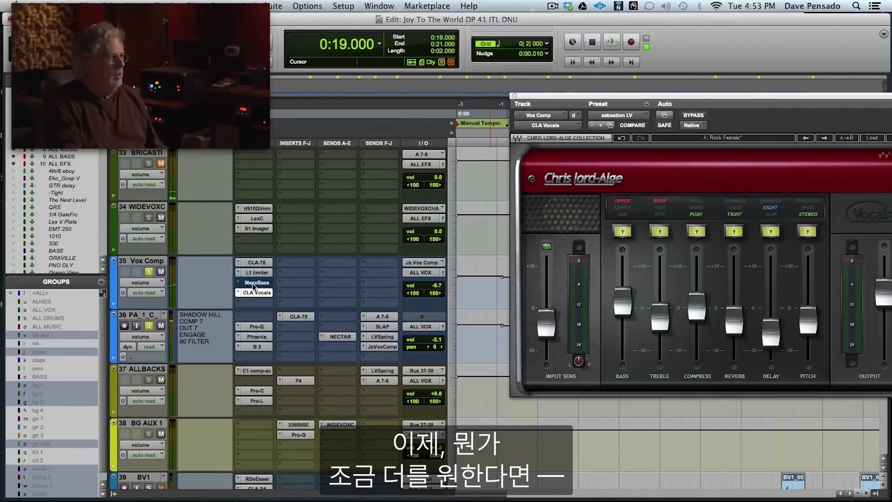
Activate and open MaxxBass on the Vox Comp track and look up the Pensado Vocal preset without loading it.
{"action": "left_click", "coordinate": [253, 285]}
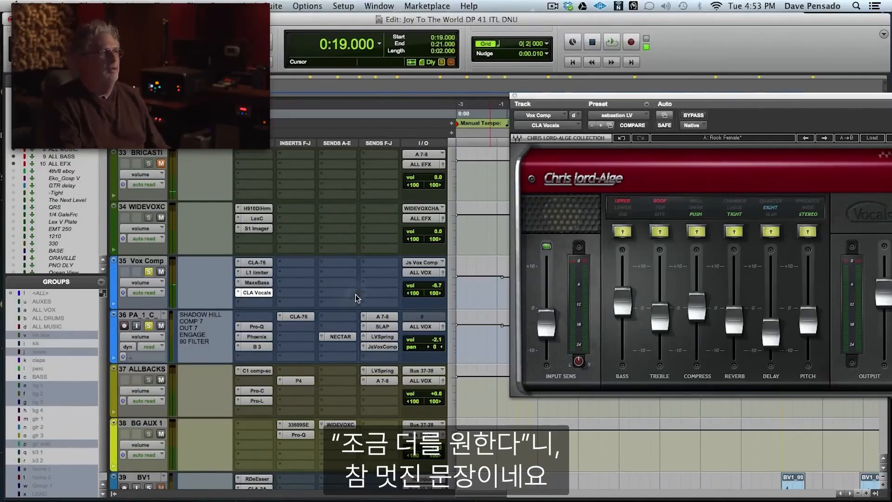
{"action": "left_click", "coordinate": [260, 283]}
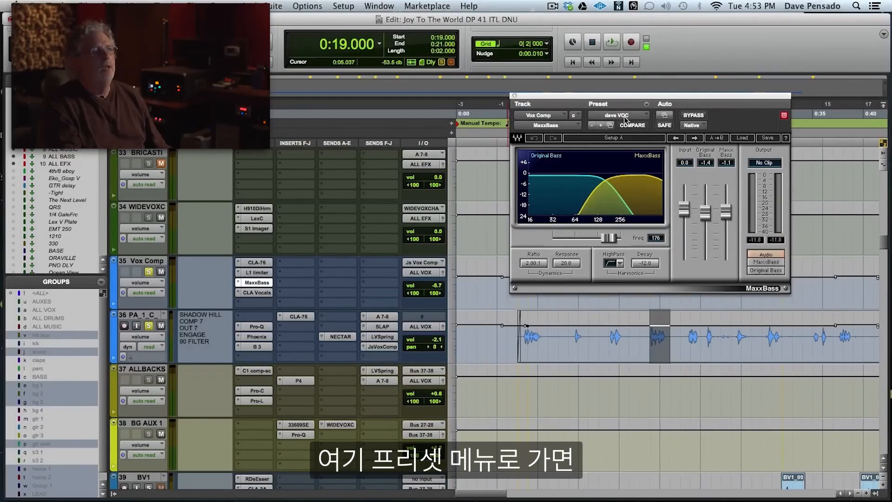
{"action": "left_click", "coordinate": [742, 139]}
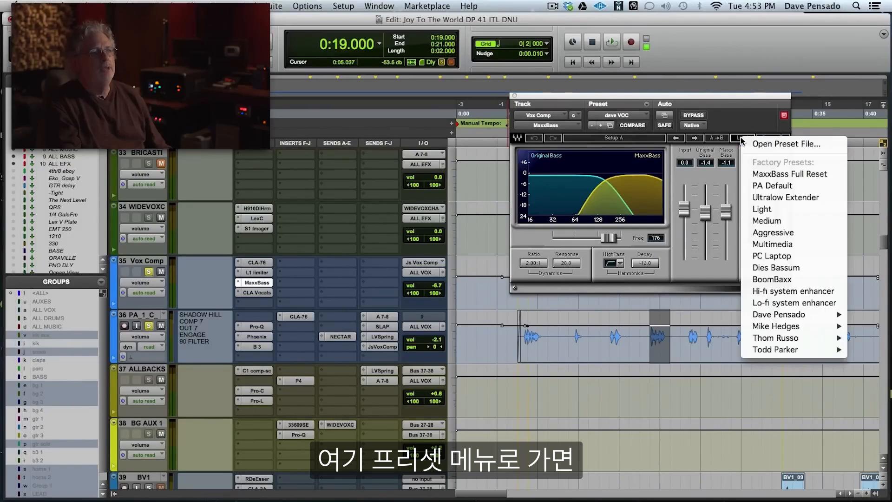
{"action": "mouse_move", "coordinate": [781, 315]}
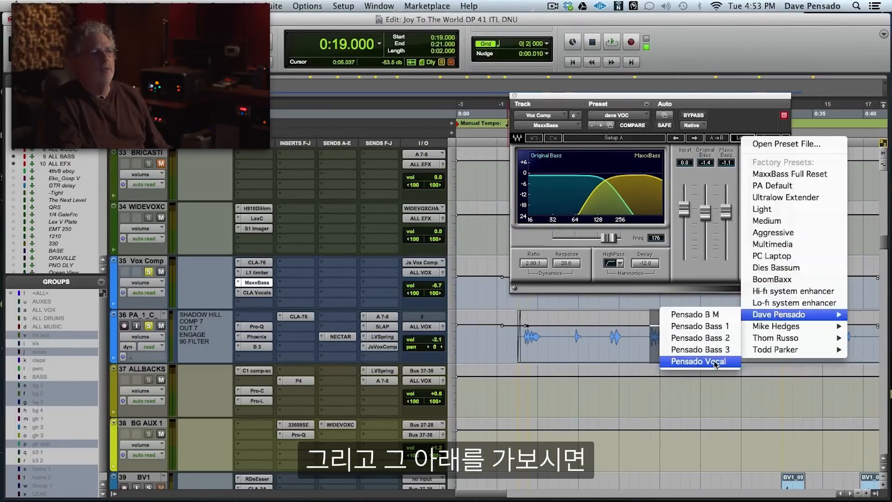
{"action": "left_click", "coordinate": [689, 442]}
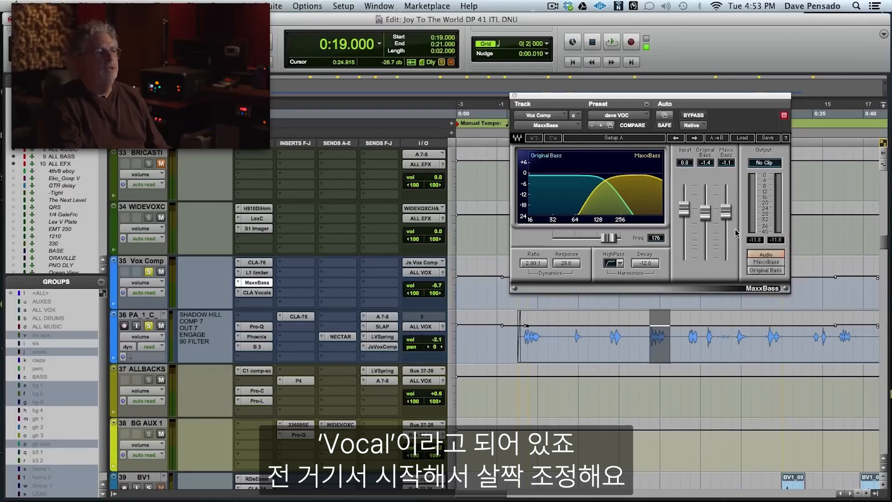
Lower the MaxxBass level to -6.0 during playback and compare the vocal with the plug-in bypassed and active.
{"action": "key", "text": "space"}
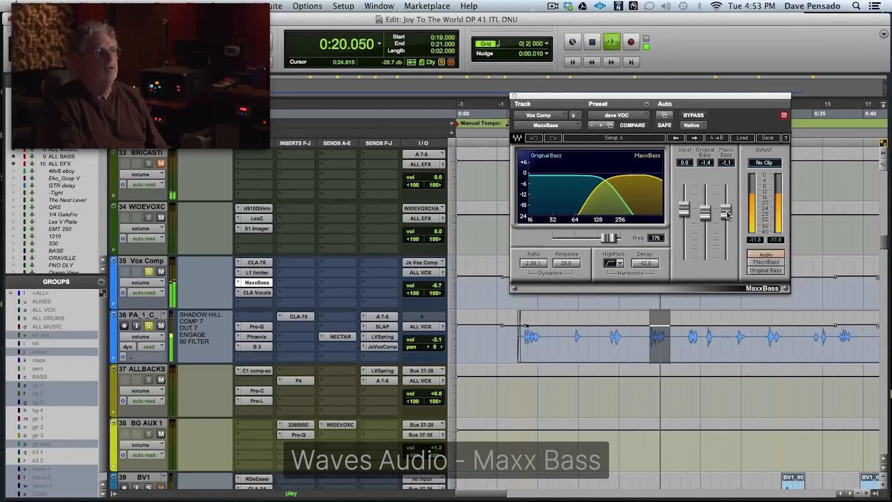
{"action": "mouse_move", "coordinate": [726, 213]}
{"action": "left_mouse_down"}
{"action": "mouse_move", "coordinate": [726, 253]}
{"action": "mouse_move", "coordinate": [726, 186]}
{"action": "mouse_move", "coordinate": [726, 224]}
{"action": "left_mouse_up"}
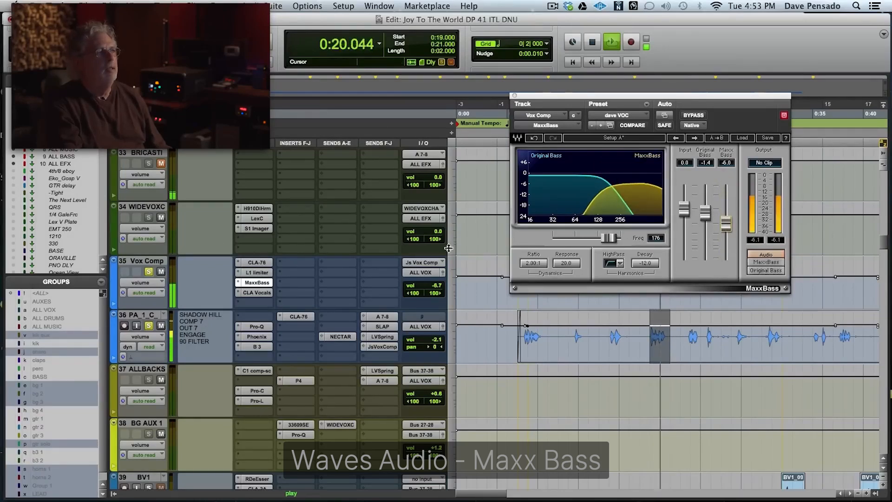
{"action": "left_click", "coordinate": [694, 116]}
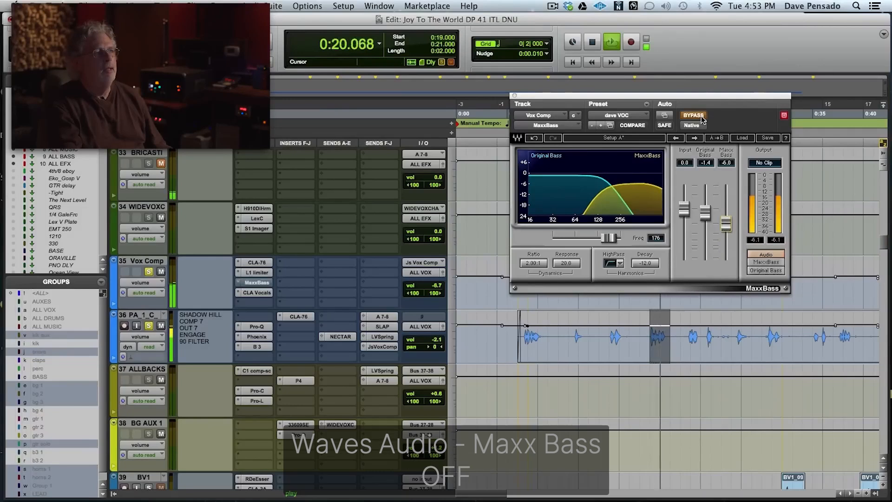
{"action": "left_click", "coordinate": [693, 115]}
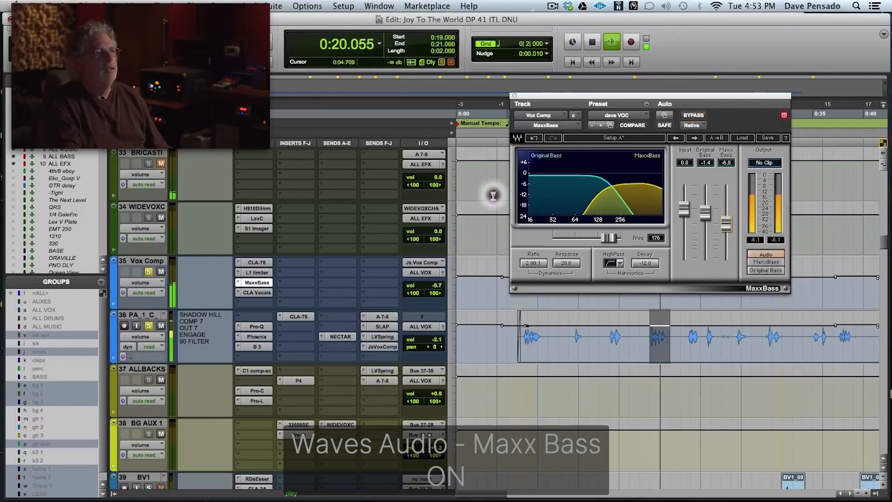
{"action": "key", "text": "space"}
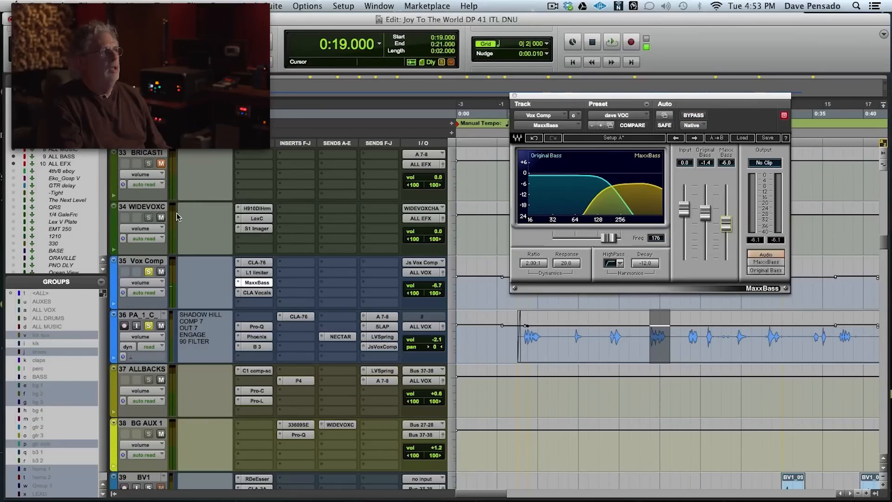
Unmute the NECTAR track, audition the looped phrase, and play the vocal onward from 0:19.000 without a selection.
{"action": "scroll", "coordinate": [178, 216], "scroll_direction": "up", "scroll_amount": 1}
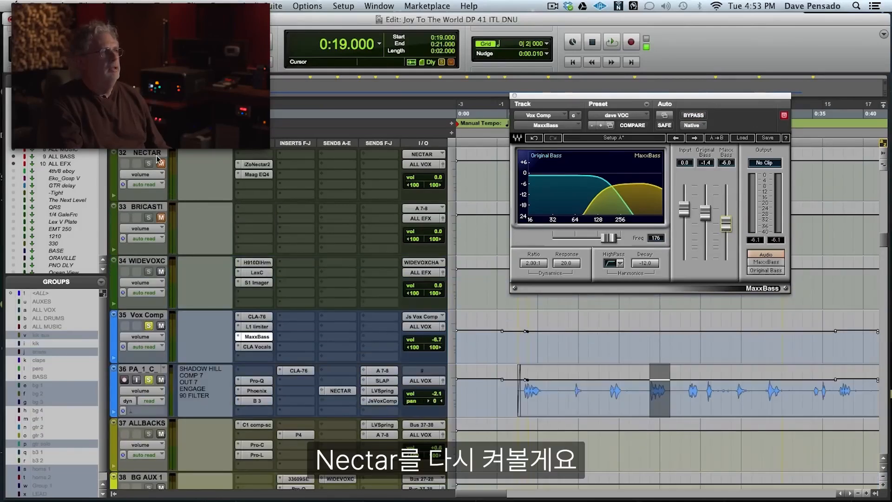
{"action": "key", "text": "space"}
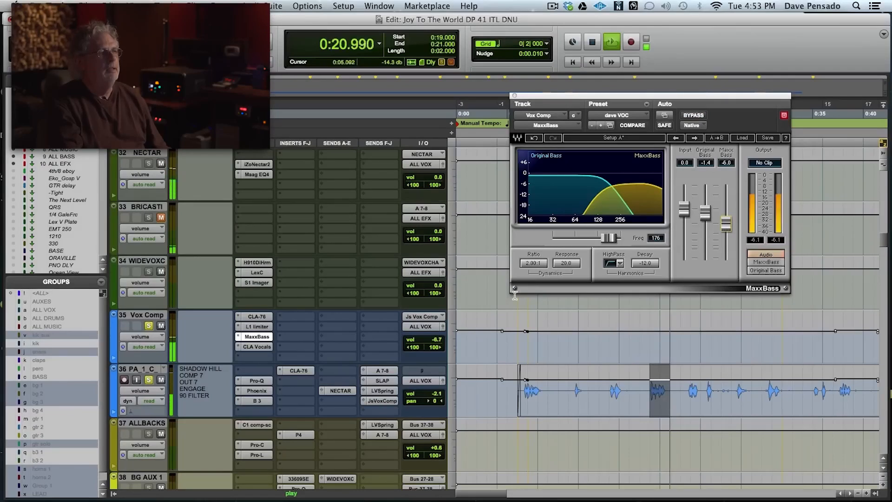
{"action": "key", "text": "space"}
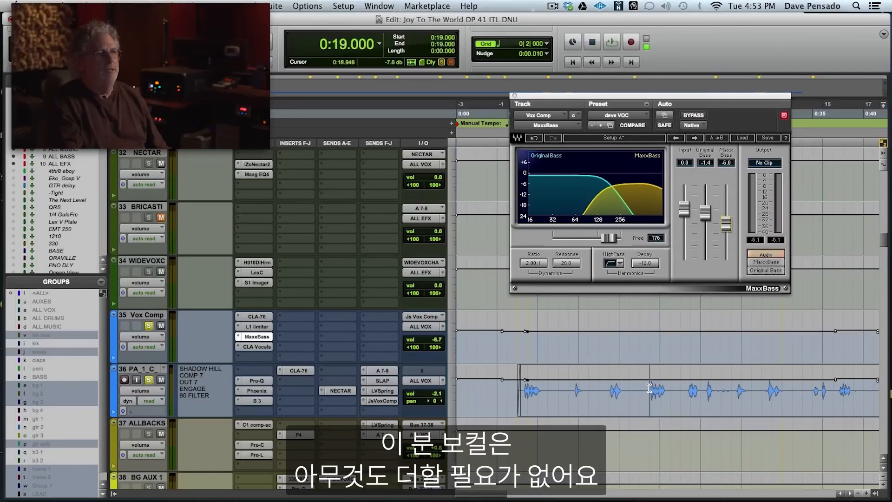
{"action": "key", "text": "space"}
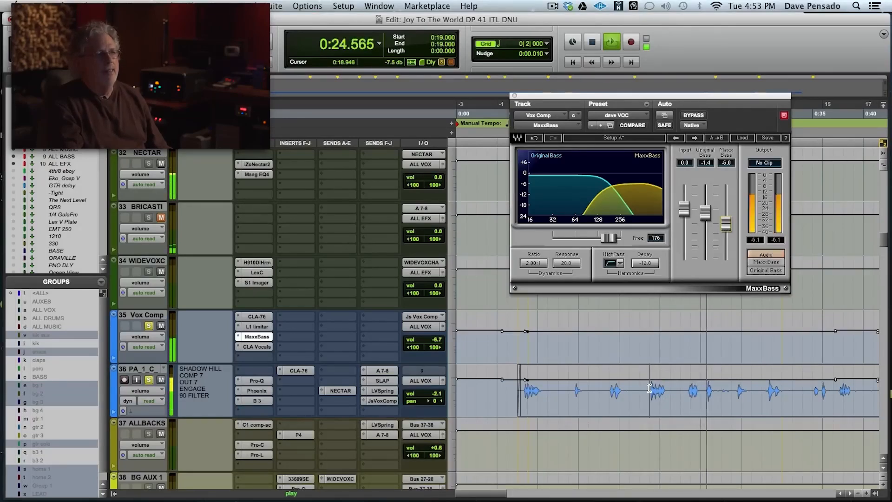
{"action": "key", "text": "space"}
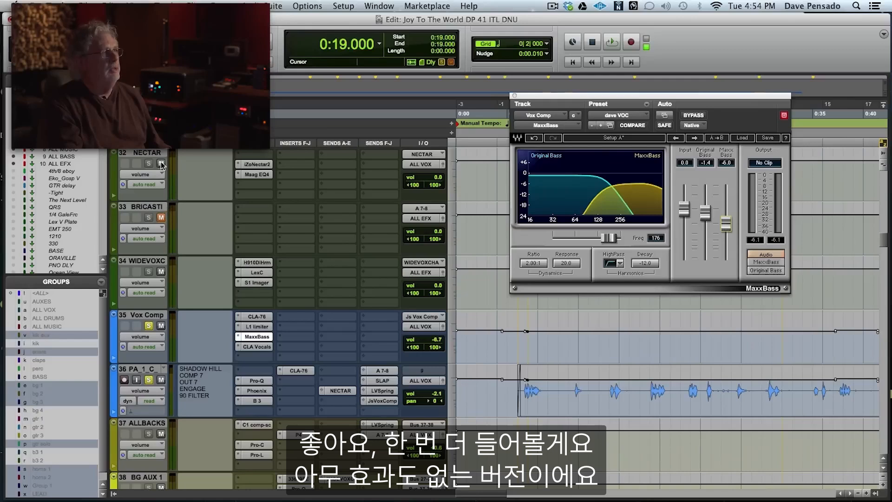
Compare the vocal from 0:19.000 with the NECTAR, BRICASTI and Vox Comp tracks muted and all unmuted, and close MaxxBass.
{"action": "left_click", "coordinate": [161, 326]}
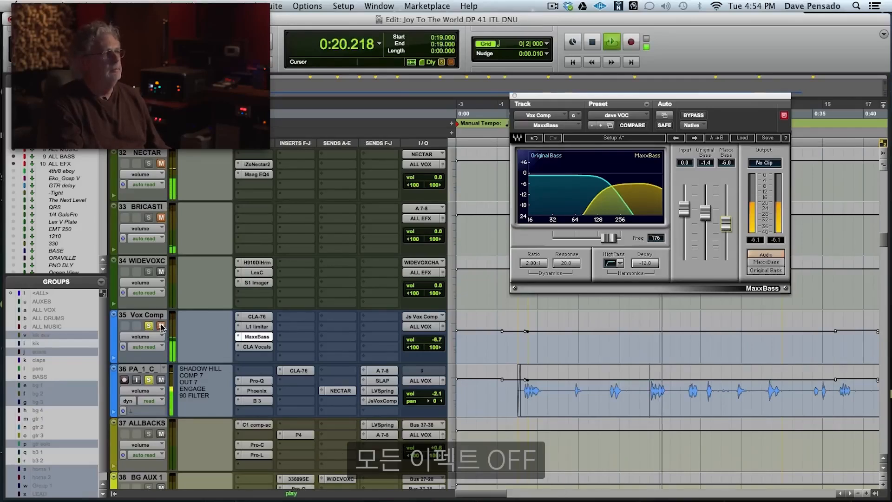
{"action": "key", "text": "space"}
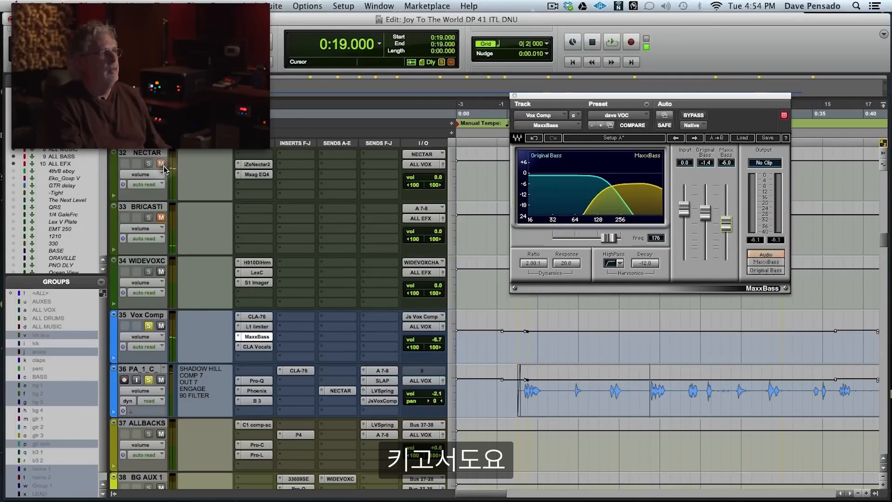
{"action": "left_click", "coordinate": [161, 218]}
{"action": "key", "text": "space"}
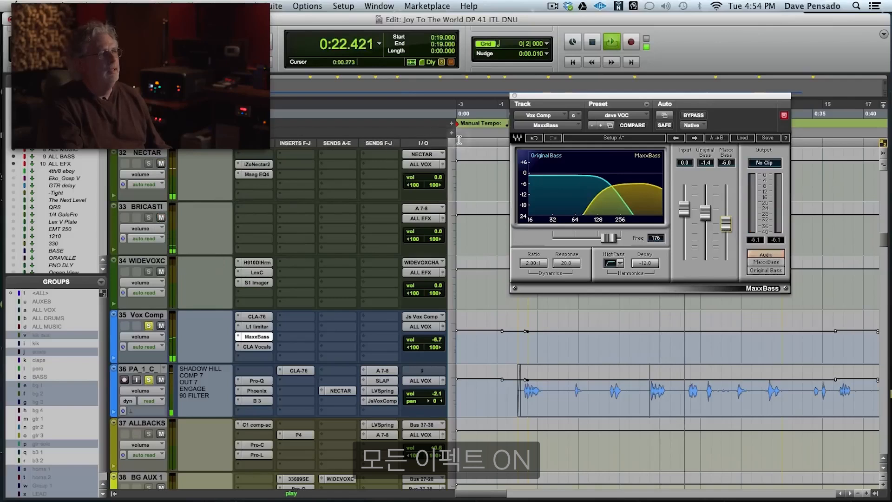
{"action": "key", "text": "space"}
{"action": "left_click", "coordinate": [514, 96]}
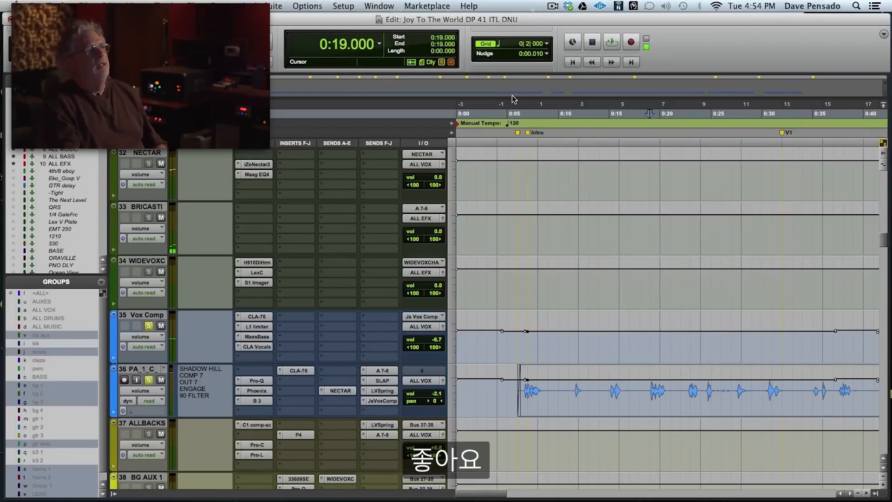